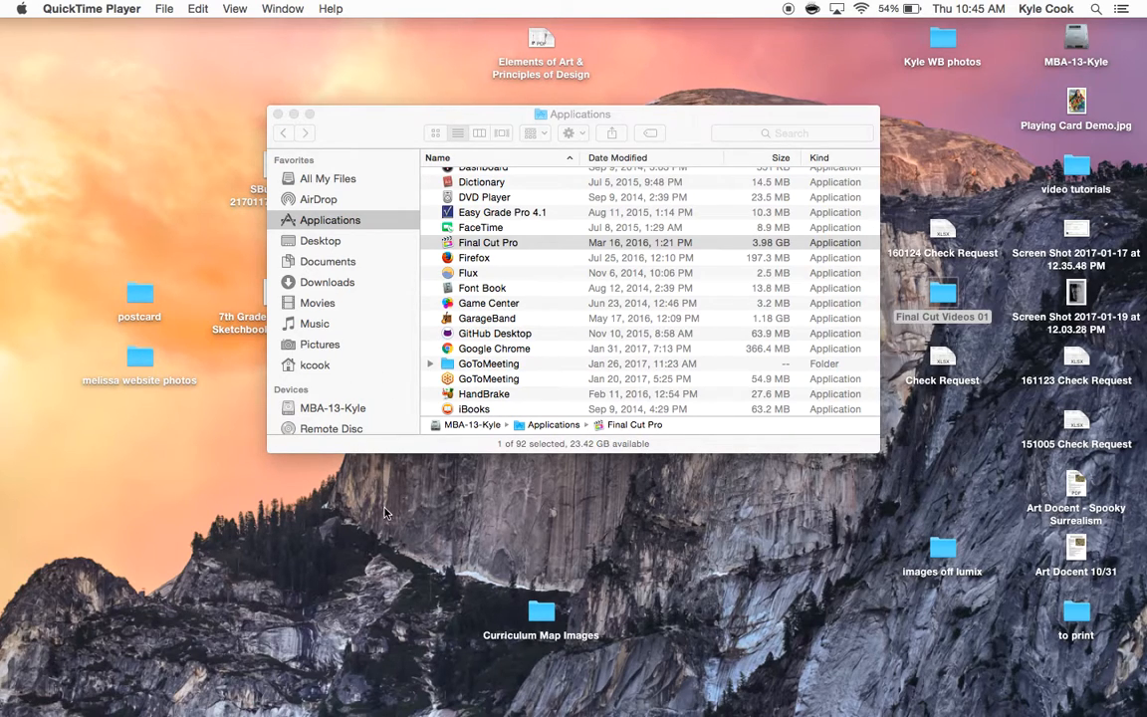
- Launch Final Cut Pro from the Applications folder
{"action": "left_click", "coordinate": [80, 692]}
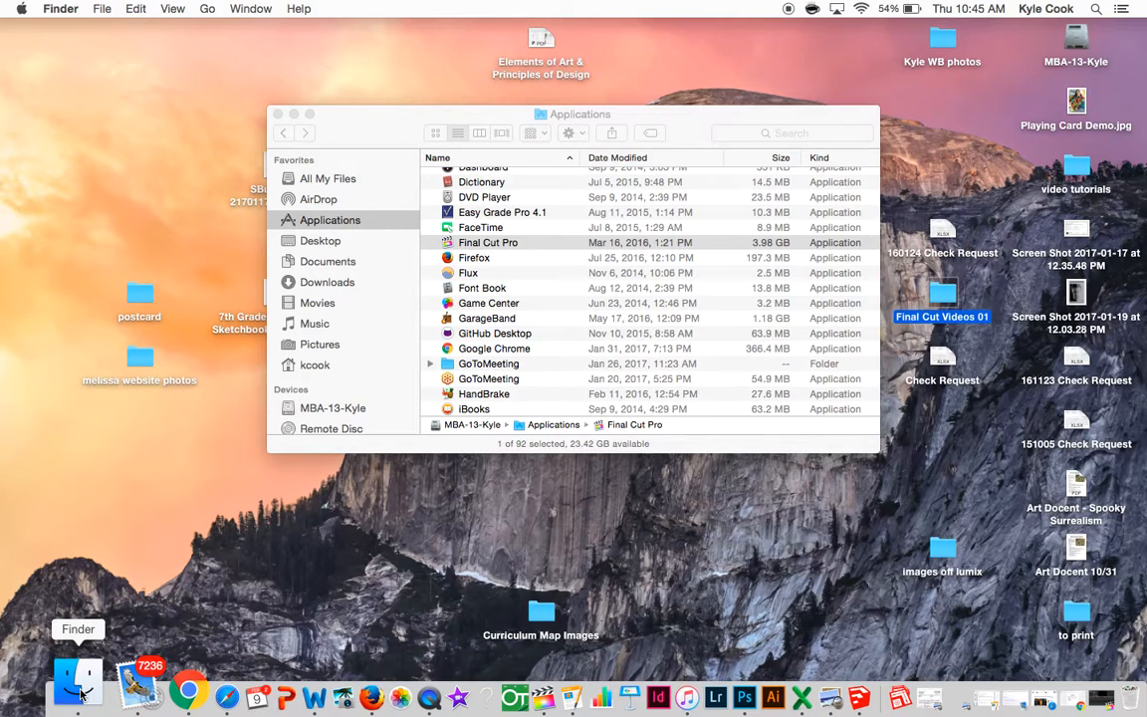
{"action": "double_click", "coordinate": [476, 249]}
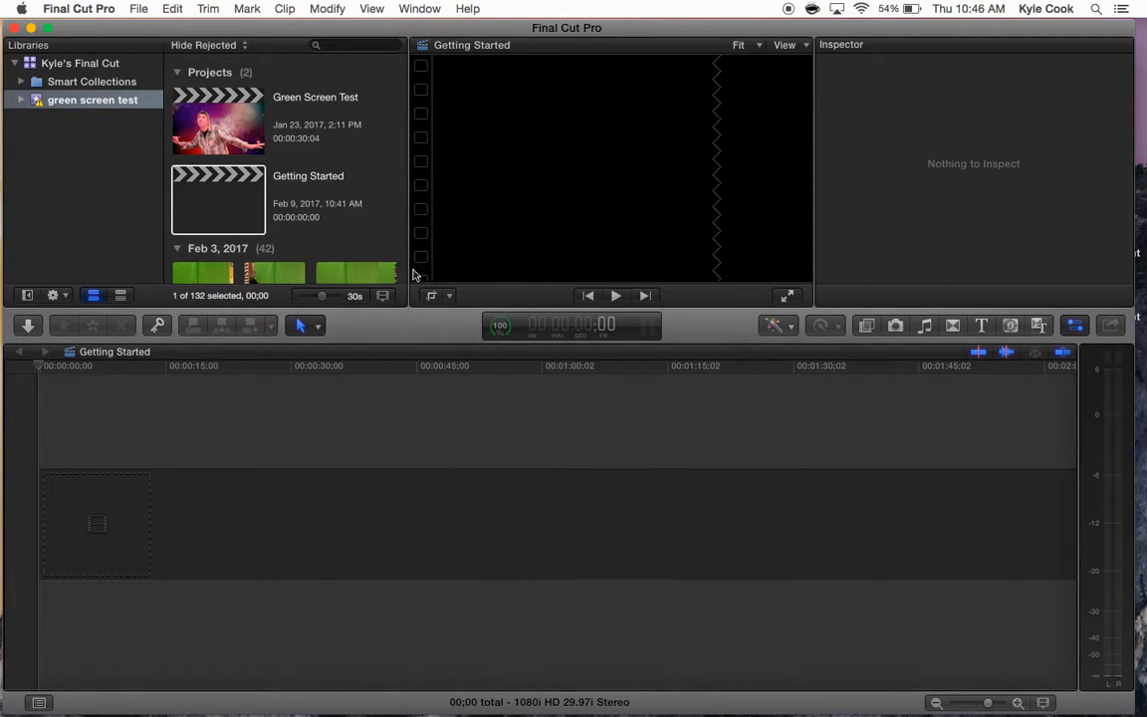
- Add Clip #47 from the green screen test event to the start of the Getting Started timeline
{"action": "scroll", "coordinate": [392, 227], "scroll_direction": "down", "scroll_amount": 10}
{"action": "scroll", "coordinate": [392, 227], "scroll_direction": "down", "scroll_amount": 10}
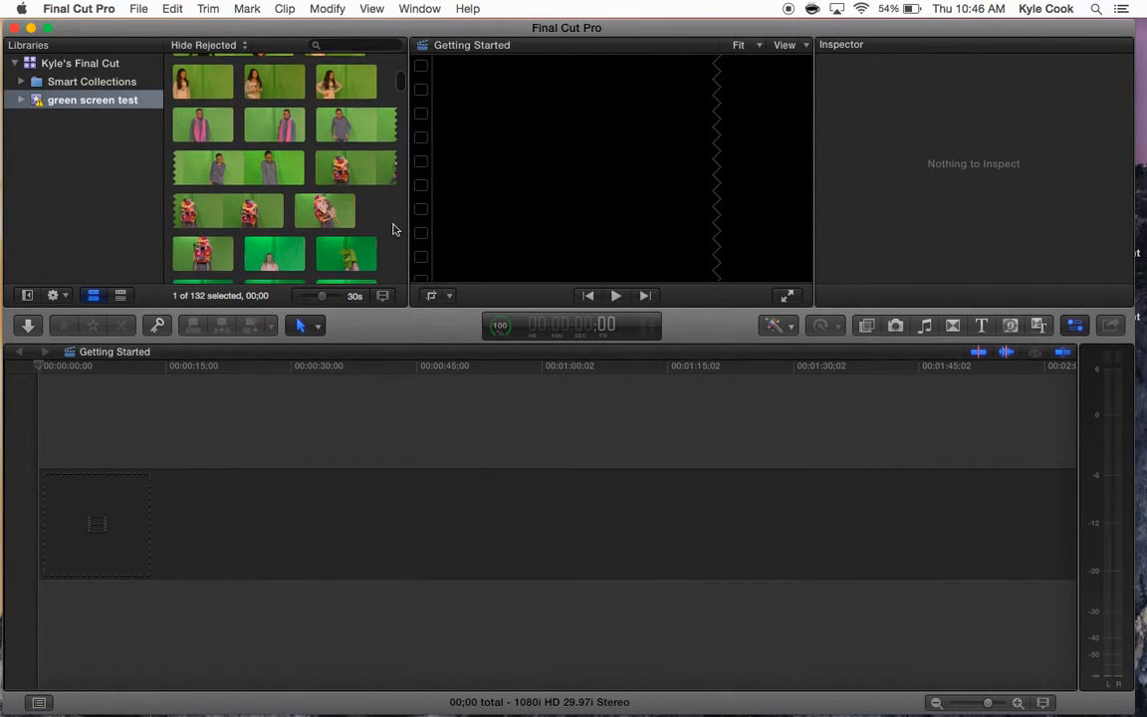
{"action": "scroll", "coordinate": [393, 229], "scroll_direction": "down", "scroll_amount": 10}
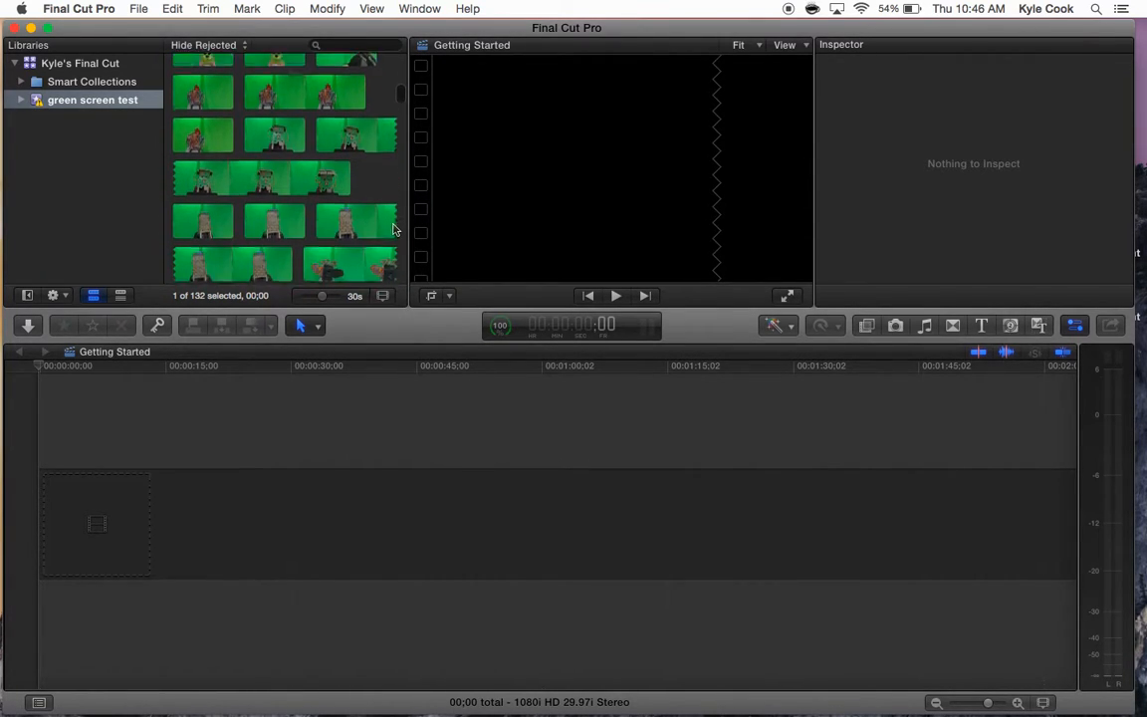
{"action": "scroll", "coordinate": [392, 227], "scroll_direction": "up", "scroll_amount": 15}
{"action": "scroll", "coordinate": [393, 228], "scroll_direction": "down", "scroll_amount": 5}
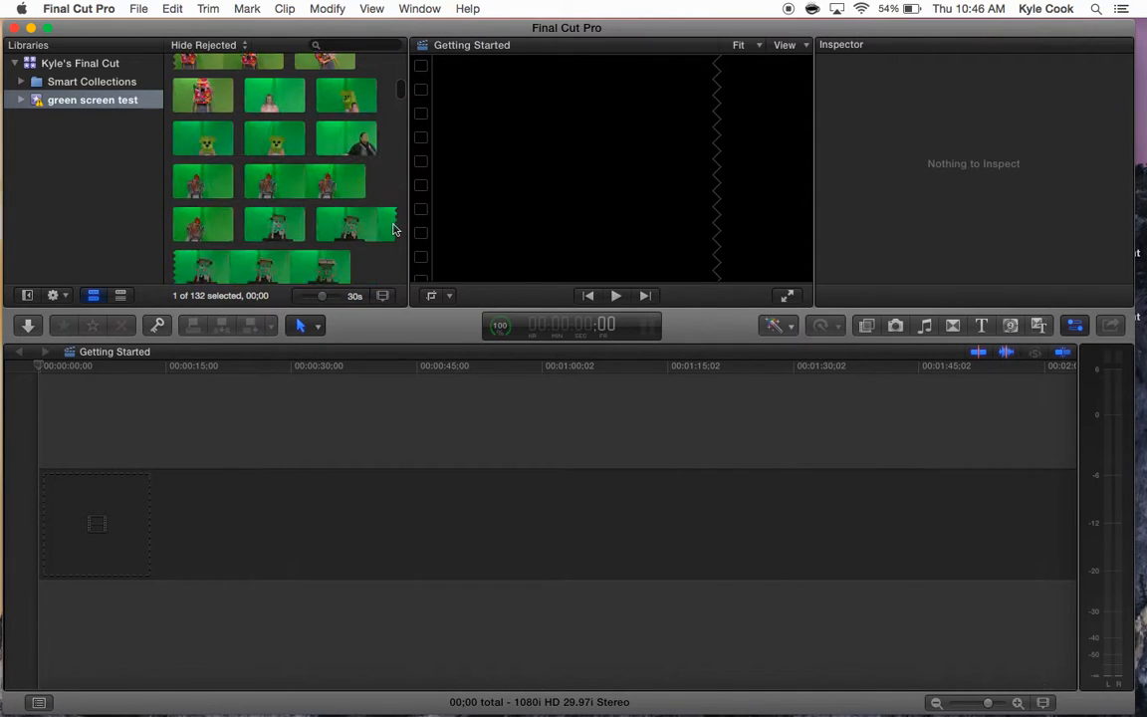
{"action": "left_click", "coordinate": [197, 194]}
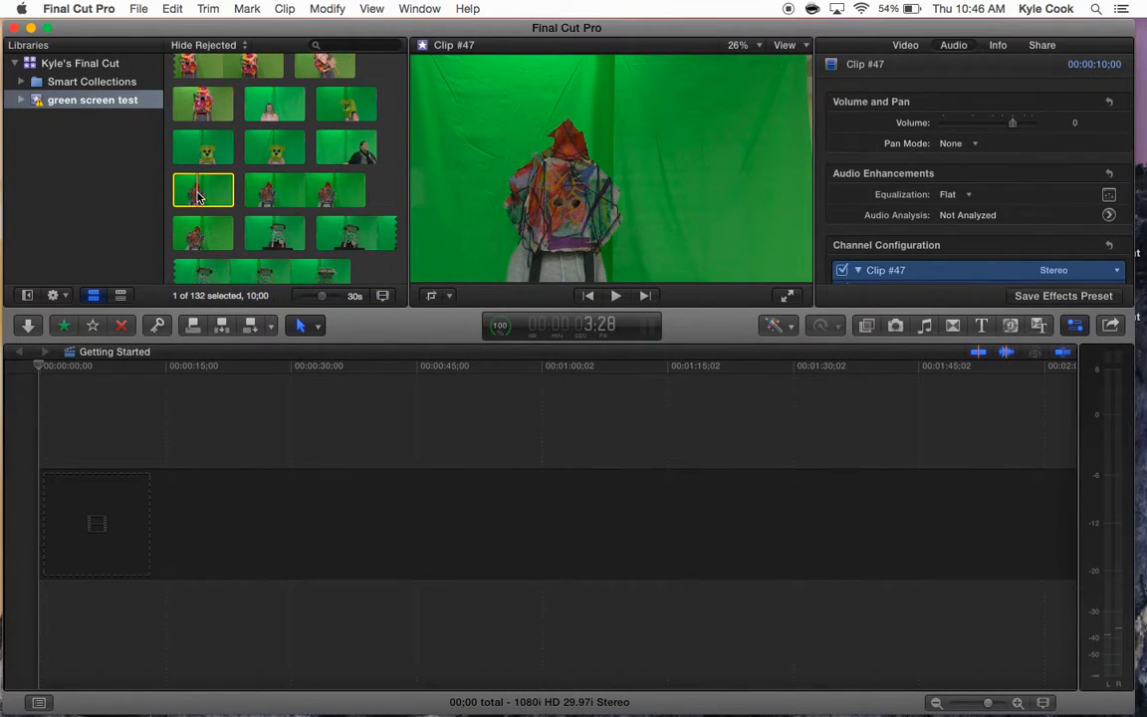
{"action": "left_click_drag", "start_coordinate": [197, 194], "coordinate": [62, 526]}
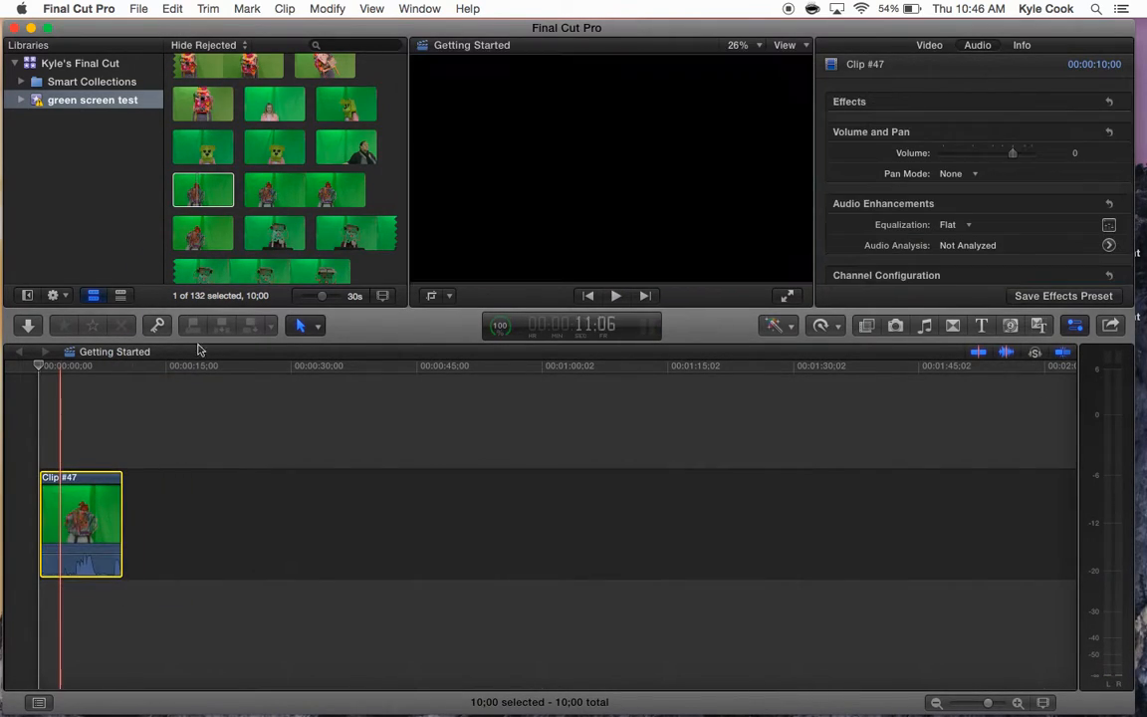
- Place Clip #50 in the timeline directly after Clip #47
{"action": "left_click", "coordinate": [283, 241]}
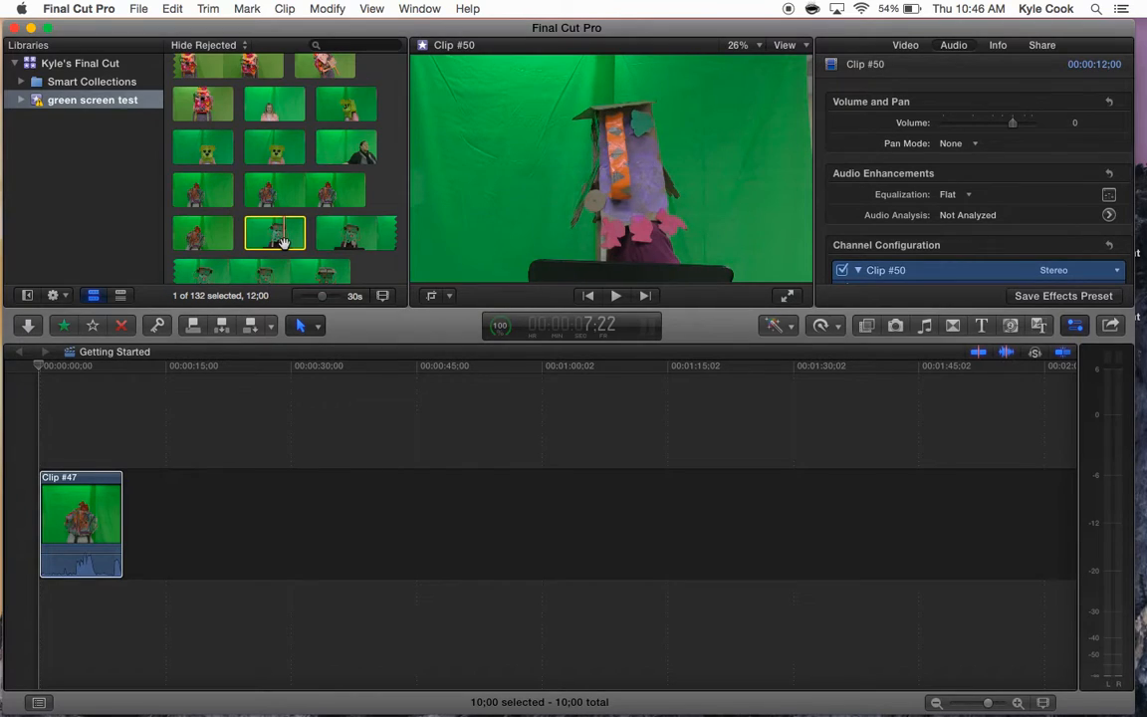
{"action": "left_click_drag", "start_coordinate": [279, 229], "coordinate": [171, 527]}
- Append Clip #53 and Clip #54 to the end of the timeline
{"action": "scroll", "coordinate": [323, 244], "scroll_direction": "down", "scroll_amount": 4}
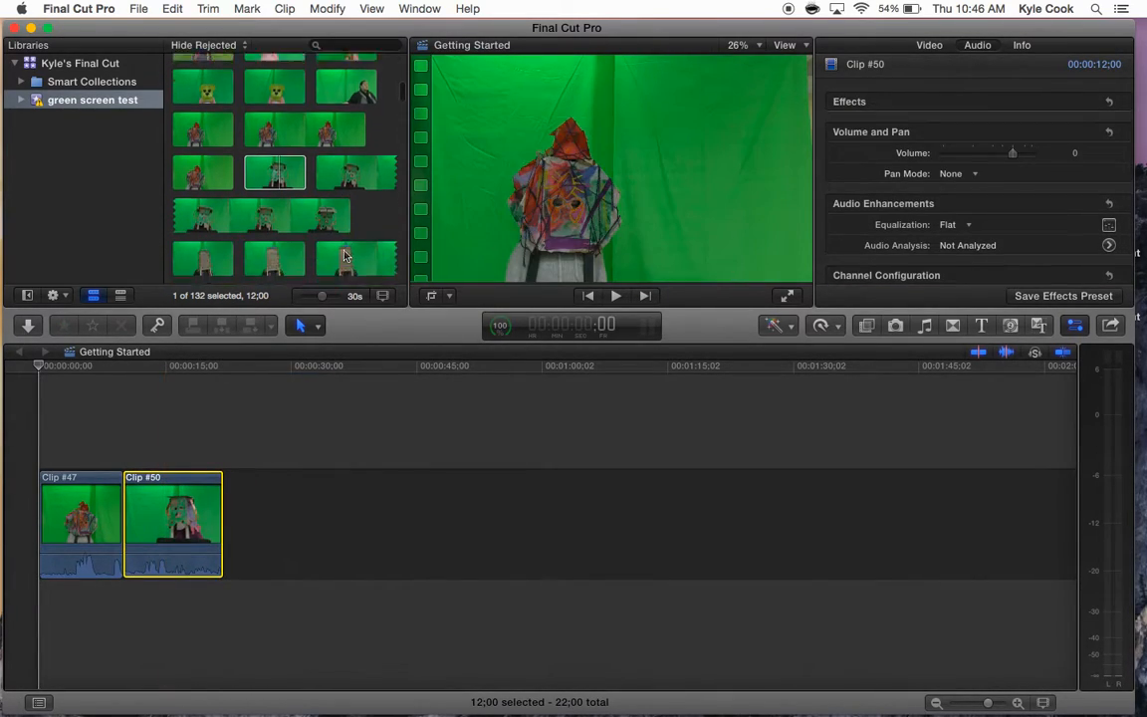
{"action": "left_click", "coordinate": [282, 203]}
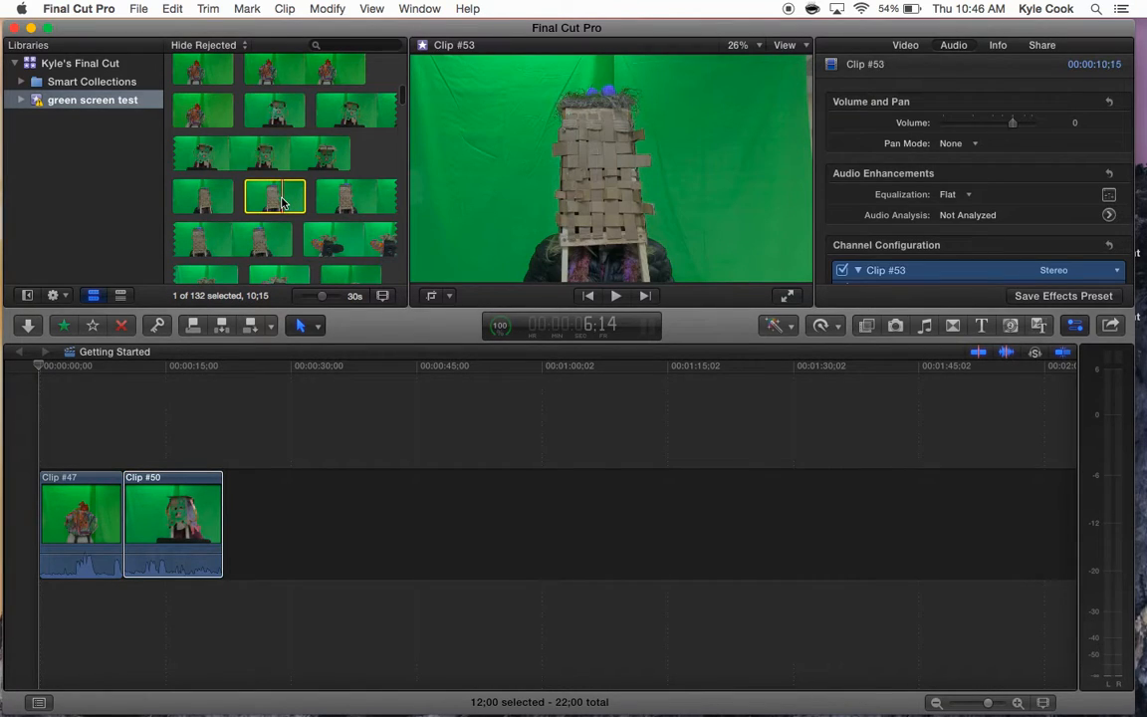
{"action": "key", "text": "e"}
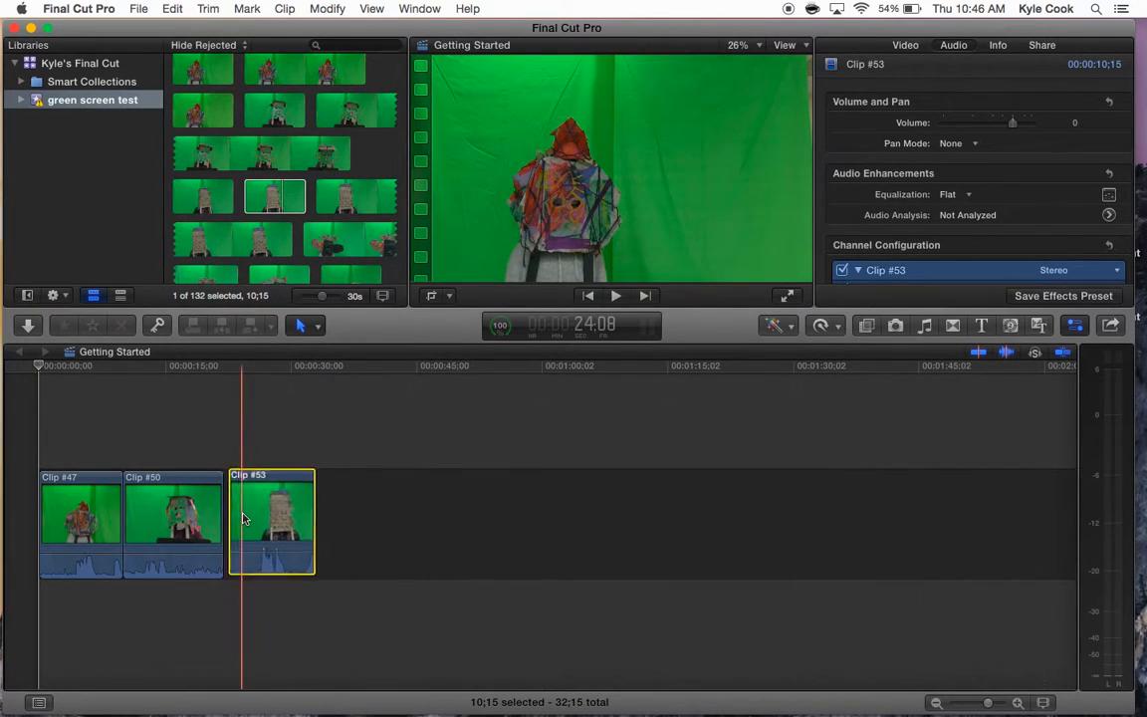
{"action": "left_click_drag", "start_coordinate": [350, 204], "coordinate": [359, 518]}
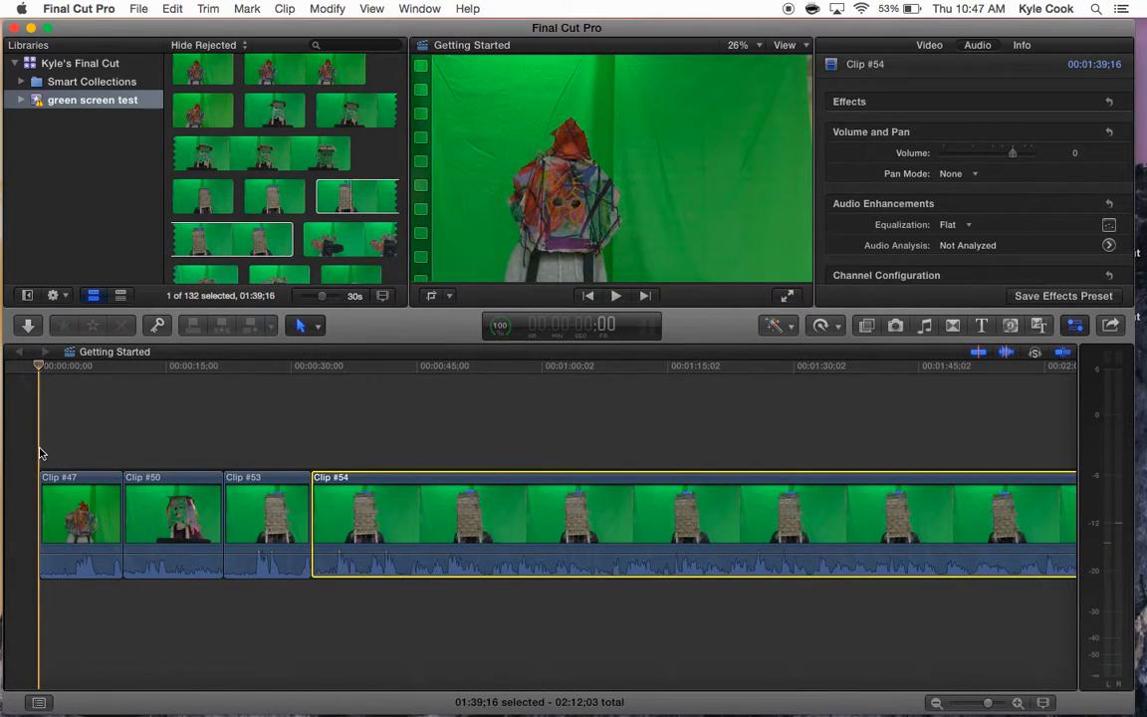
- Play back the beginning of the timeline to review the clips
{"action": "key", "text": "space"}
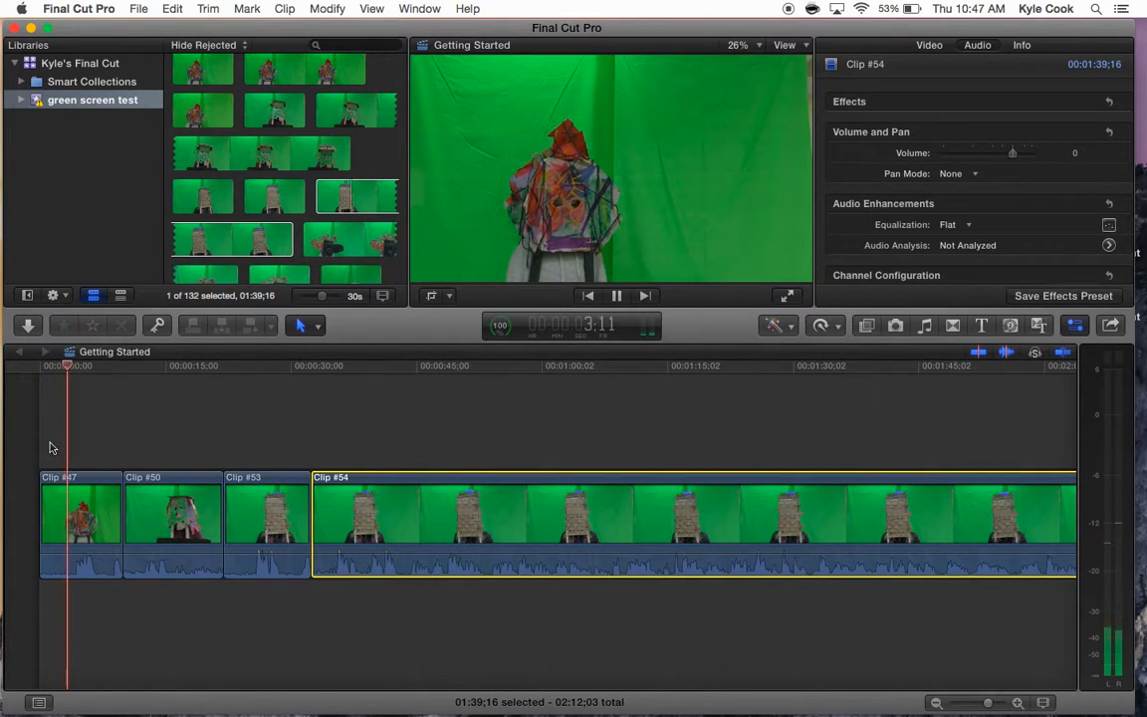
{"action": "key", "text": "space"}
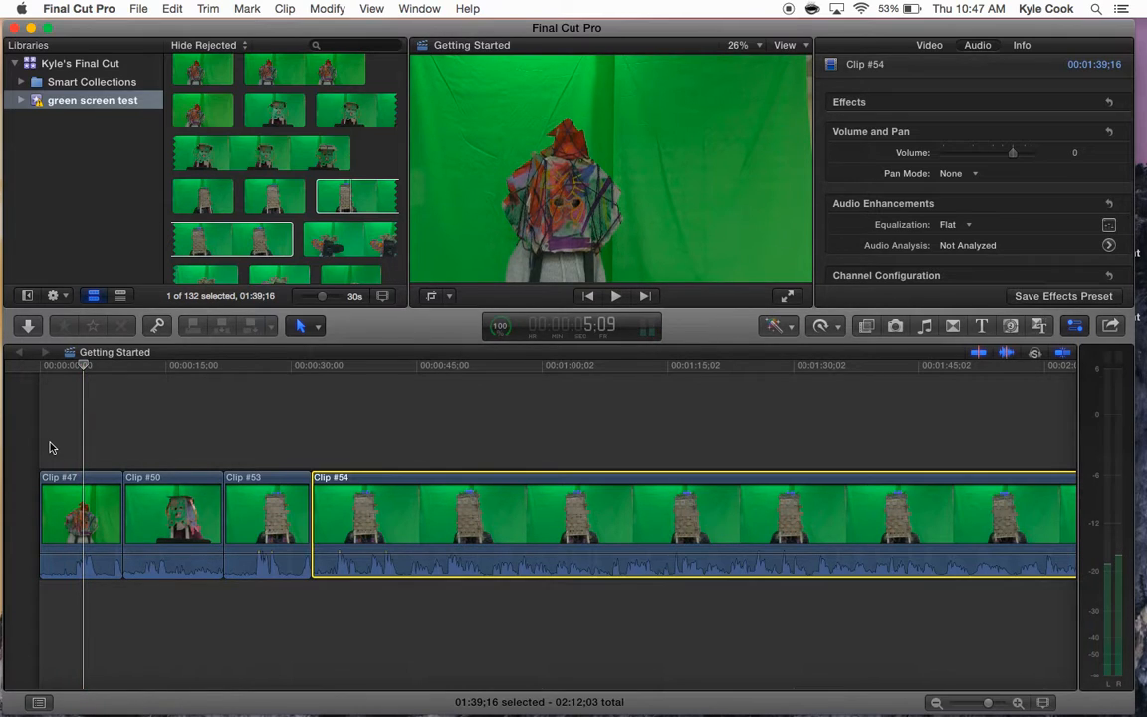
{"action": "key", "text": "space"}
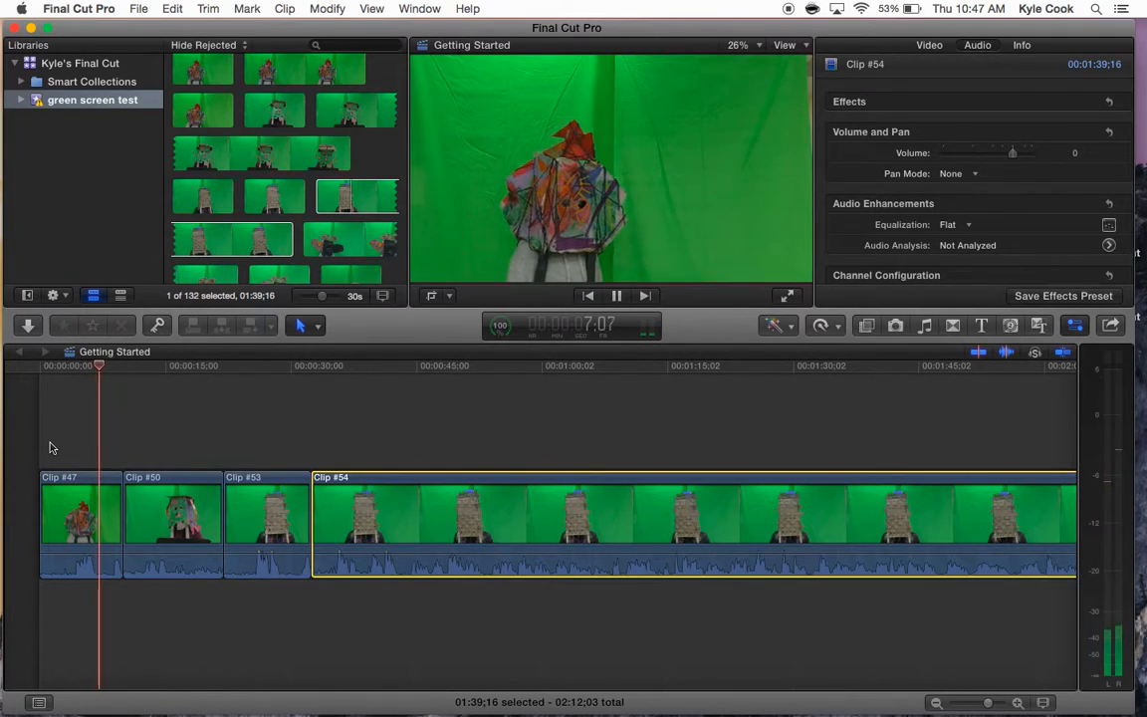
{"action": "key", "text": "space"}
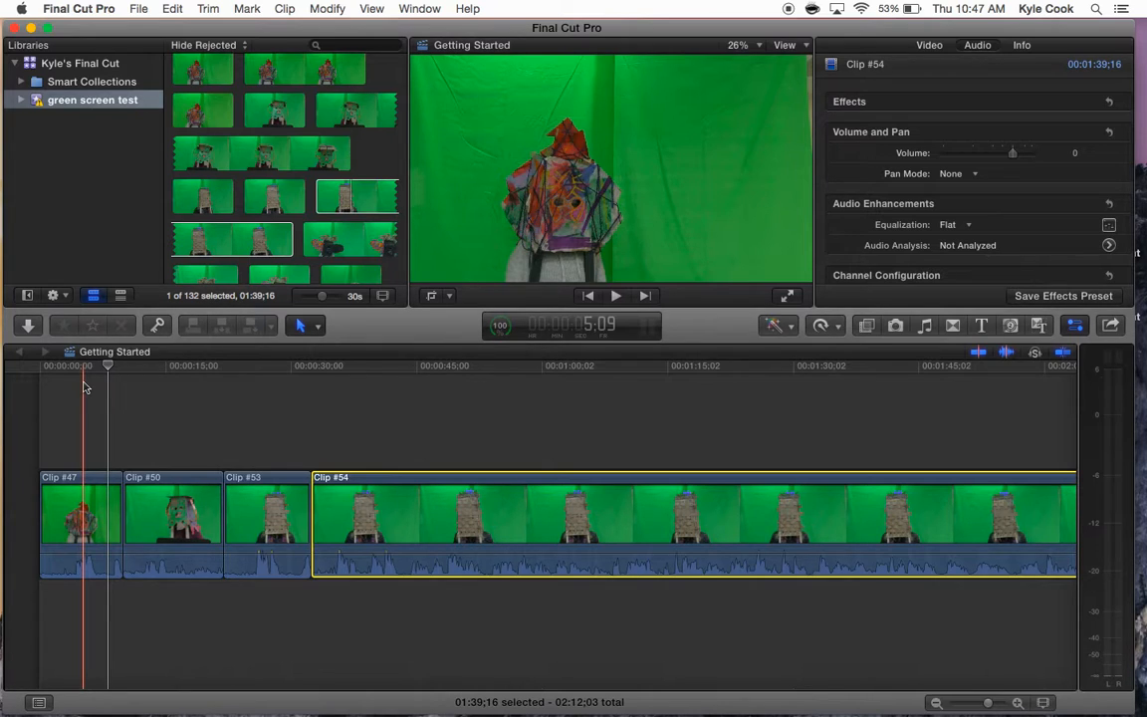
{"action": "key", "text": "space"}
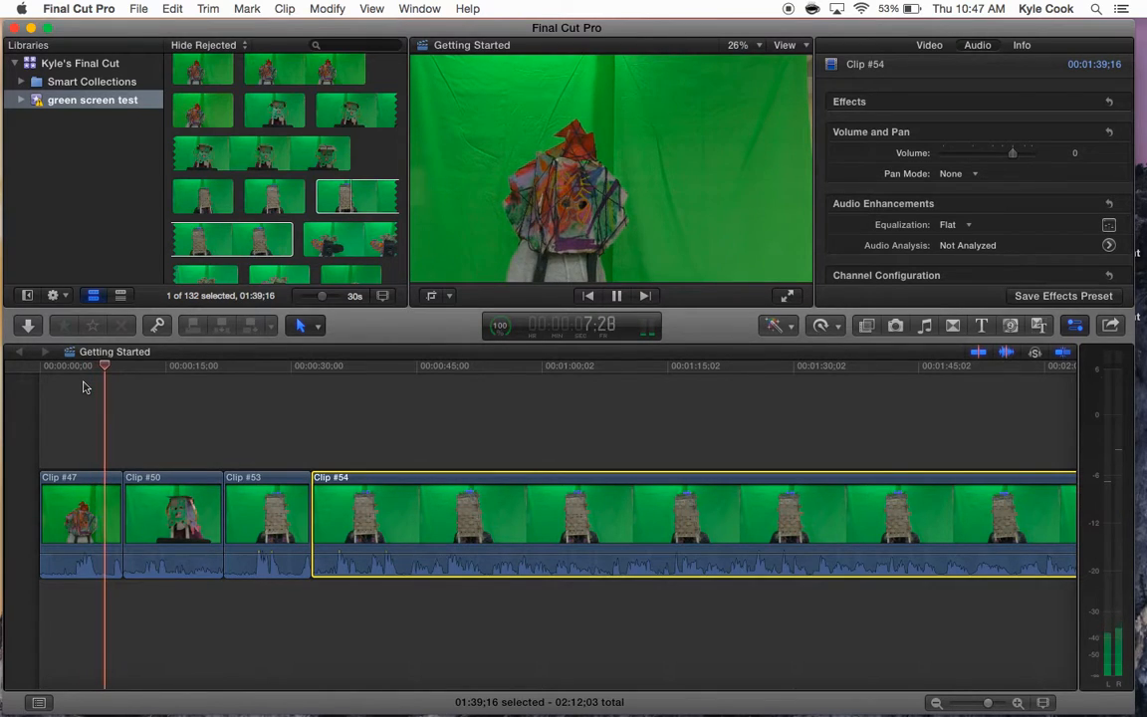
{"action": "key", "text": "space"}
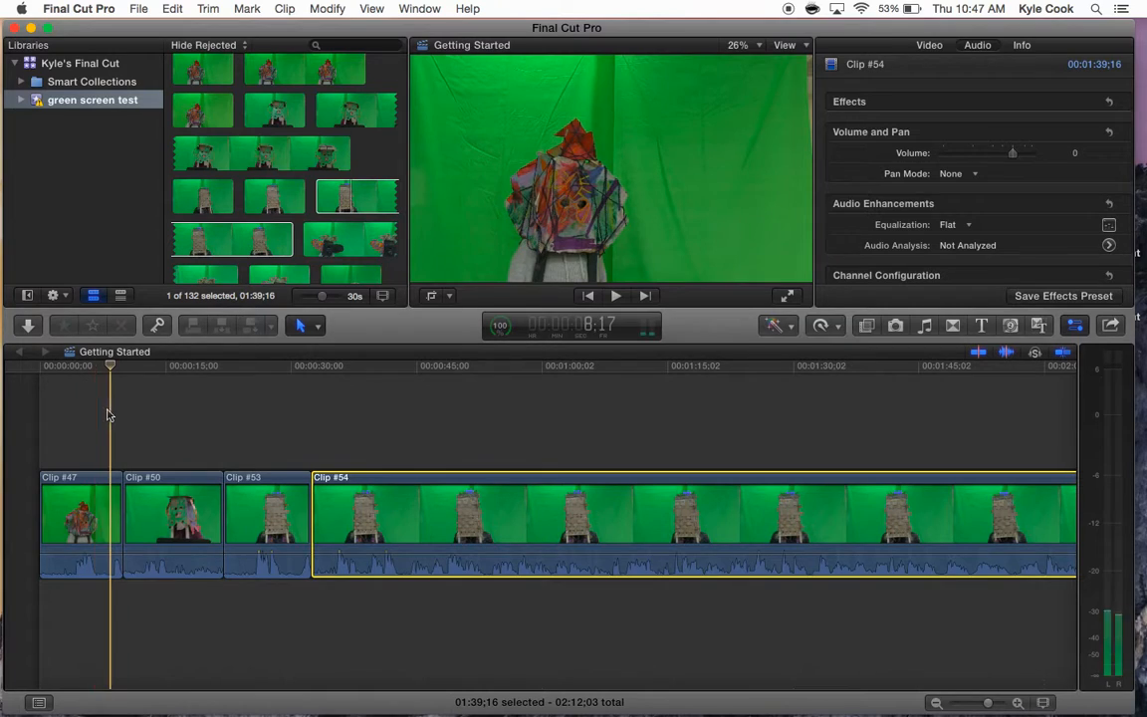
- Trim the starts of Clip #47 and Clip #50 in the timeline to shorten both clips
{"action": "left_click", "coordinate": [72, 509]}
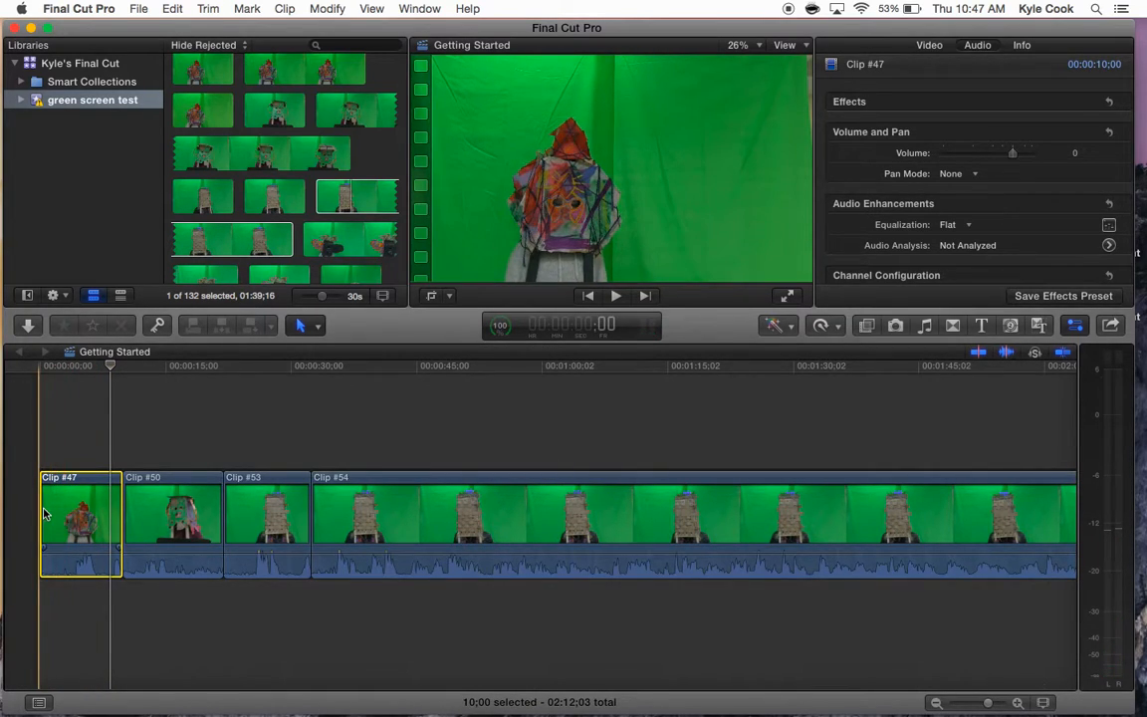
{"action": "left_click_drag", "start_coordinate": [45, 514], "coordinate": [111, 515]}
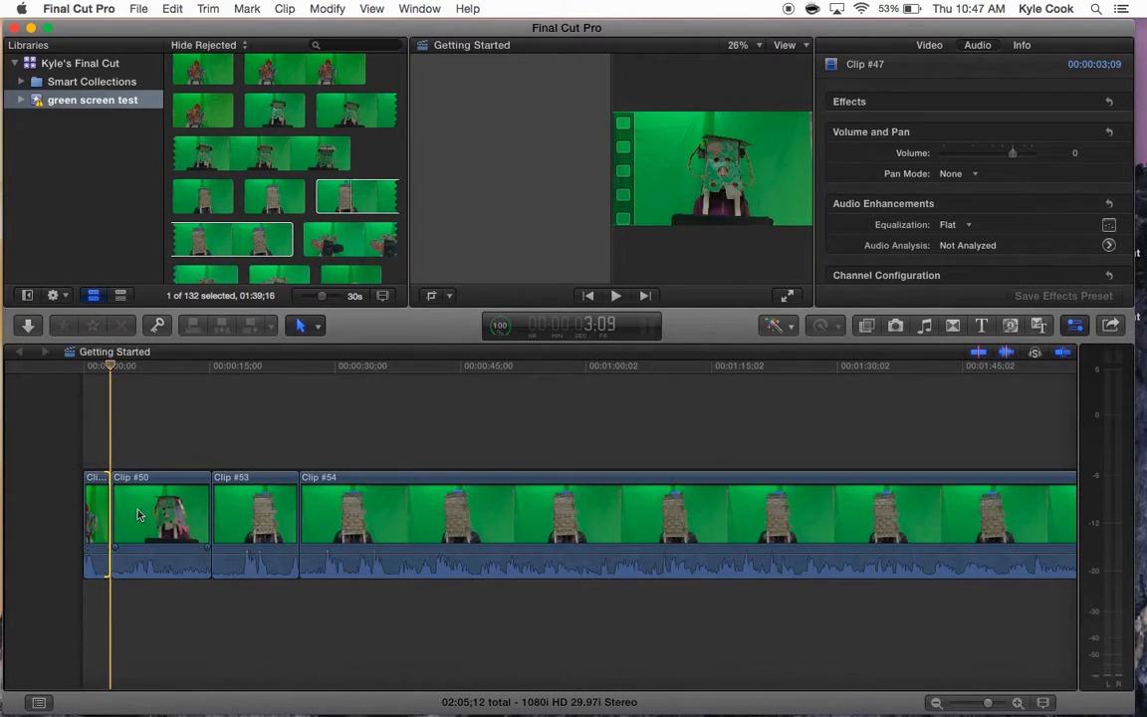
{"action": "left_click", "coordinate": [146, 510]}
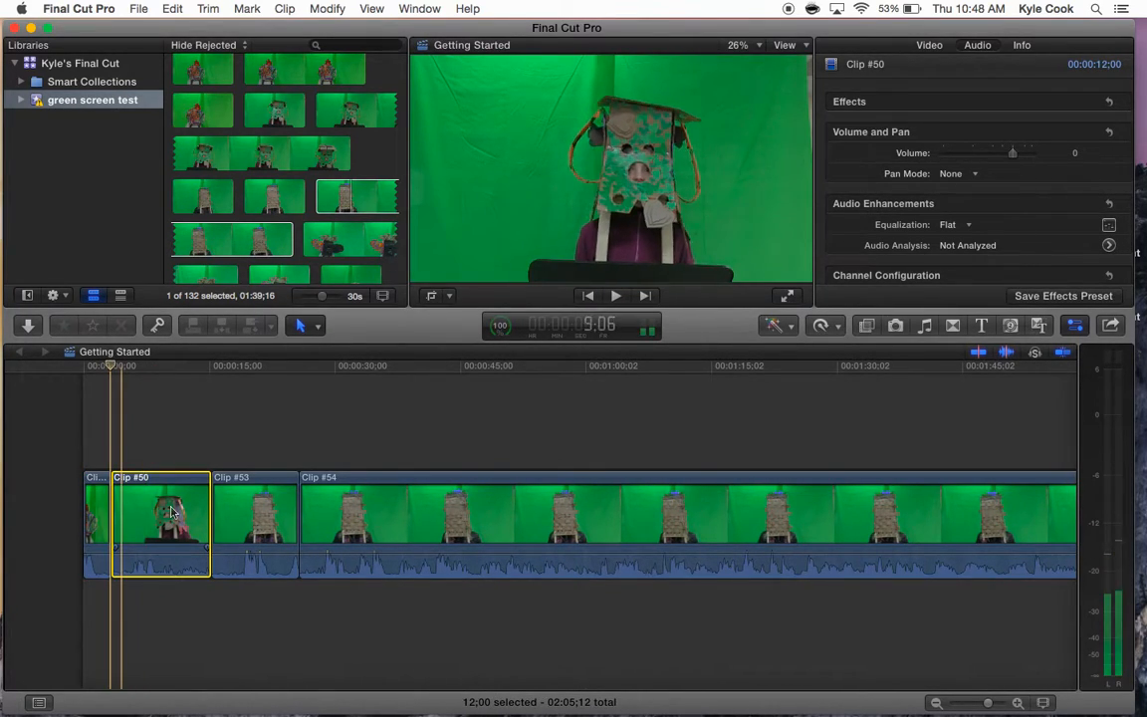
{"action": "left_click_drag", "start_coordinate": [115, 511], "coordinate": [227, 515]}
- Split Clip #53 with the Blade tool at two points near its end
{"action": "left_click", "coordinate": [268, 520]}
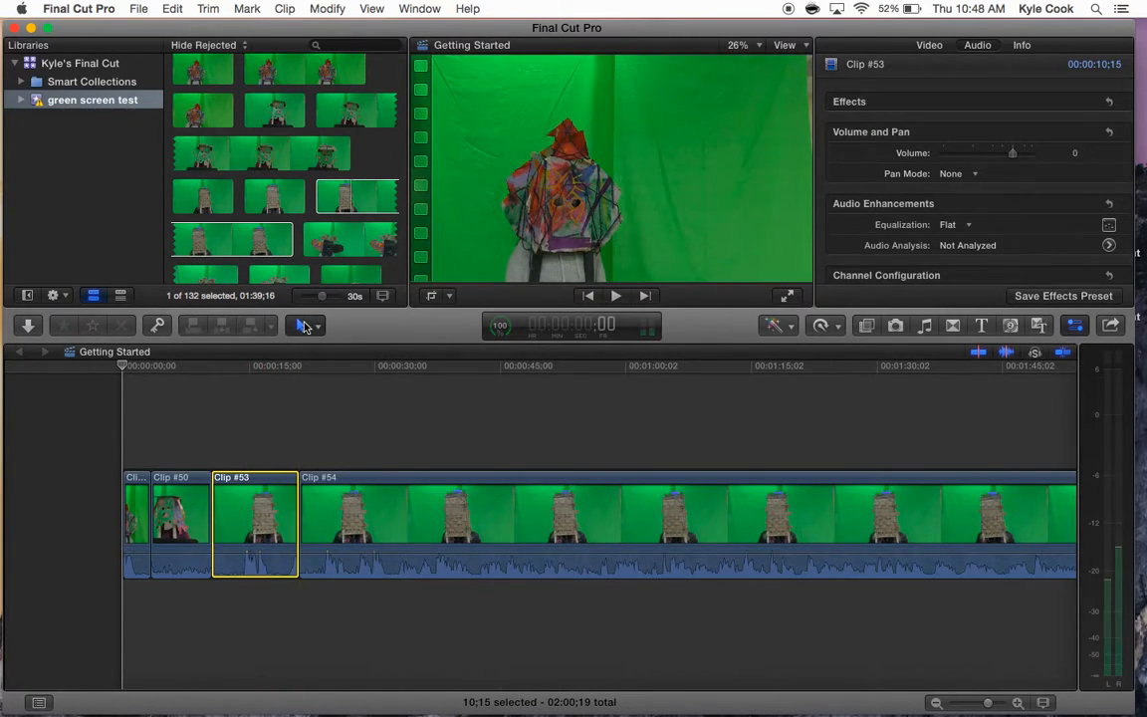
{"action": "left_click", "coordinate": [306, 327]}
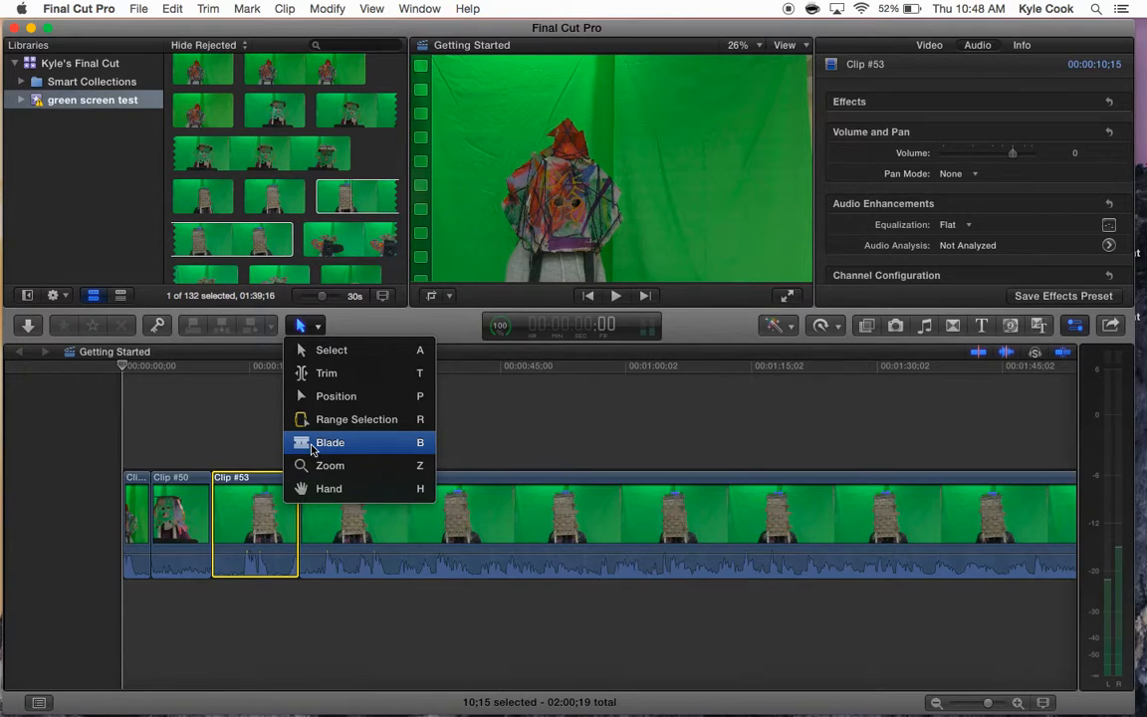
{"action": "left_click", "coordinate": [312, 450]}
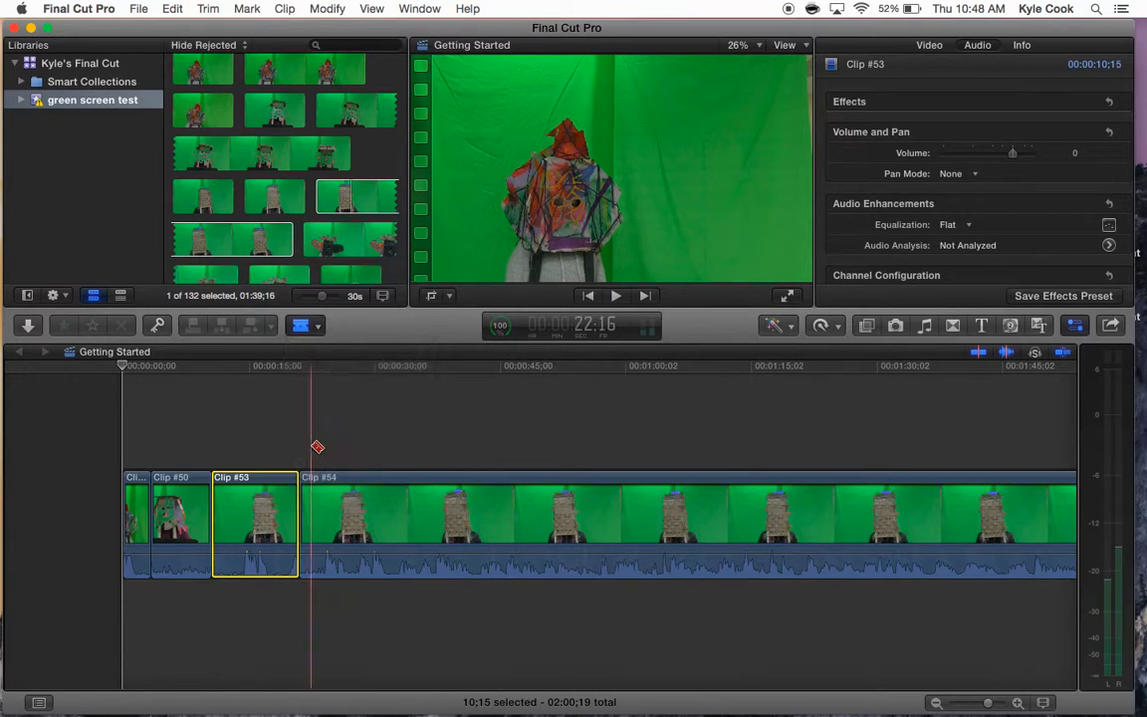
{"action": "left_click", "coordinate": [246, 517]}
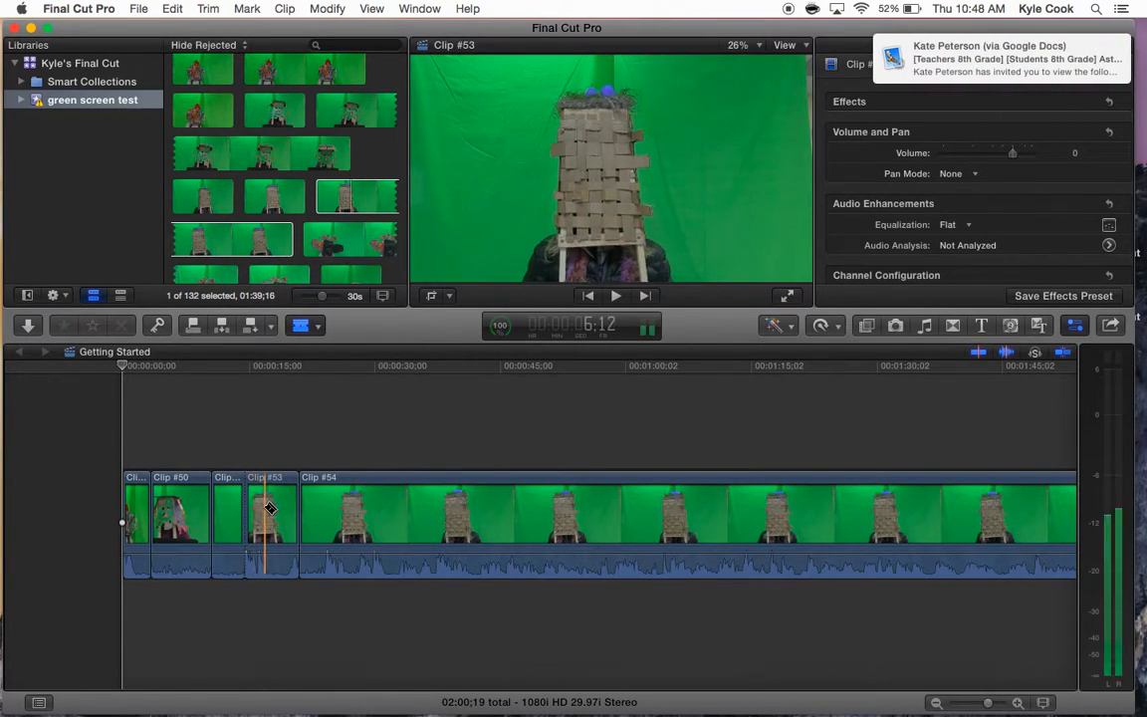
{"action": "key", "text": "super+z"}
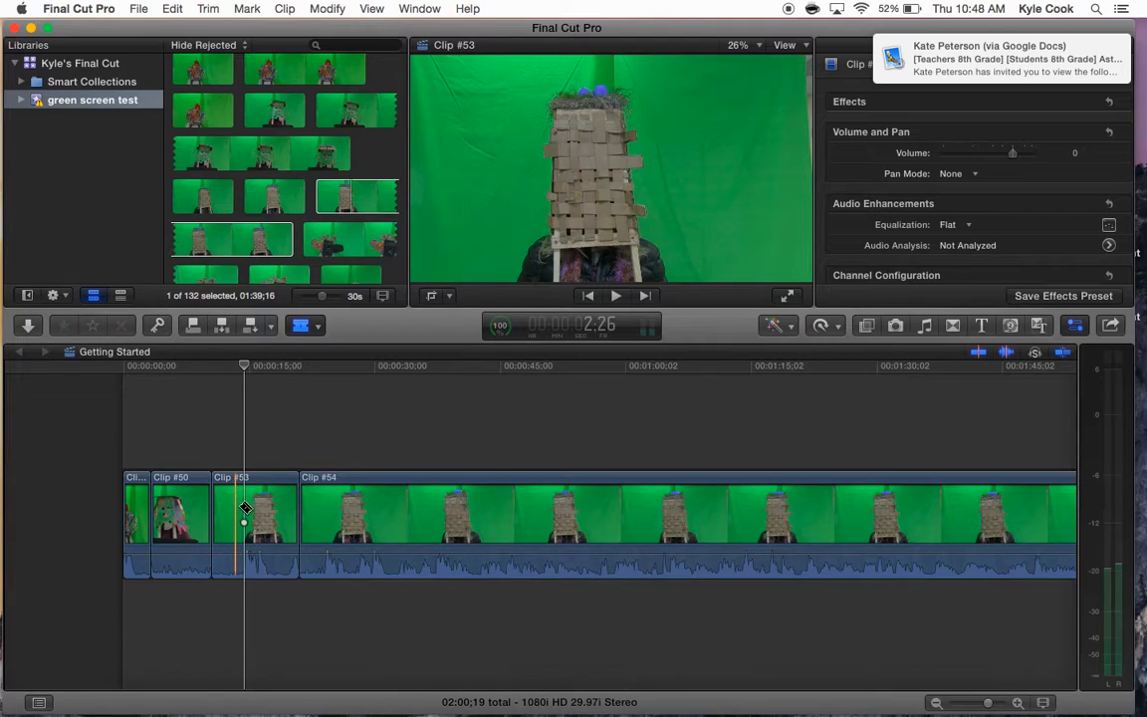
{"action": "left_click", "coordinate": [266, 513]}
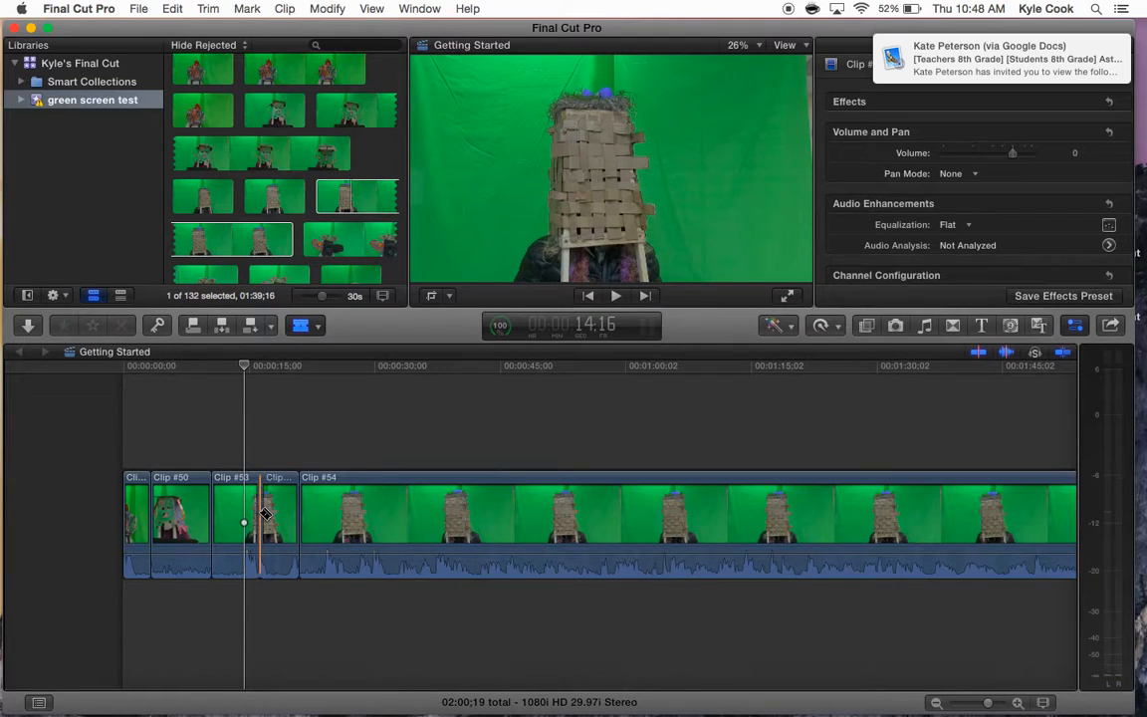
{"action": "left_click", "coordinate": [276, 521]}
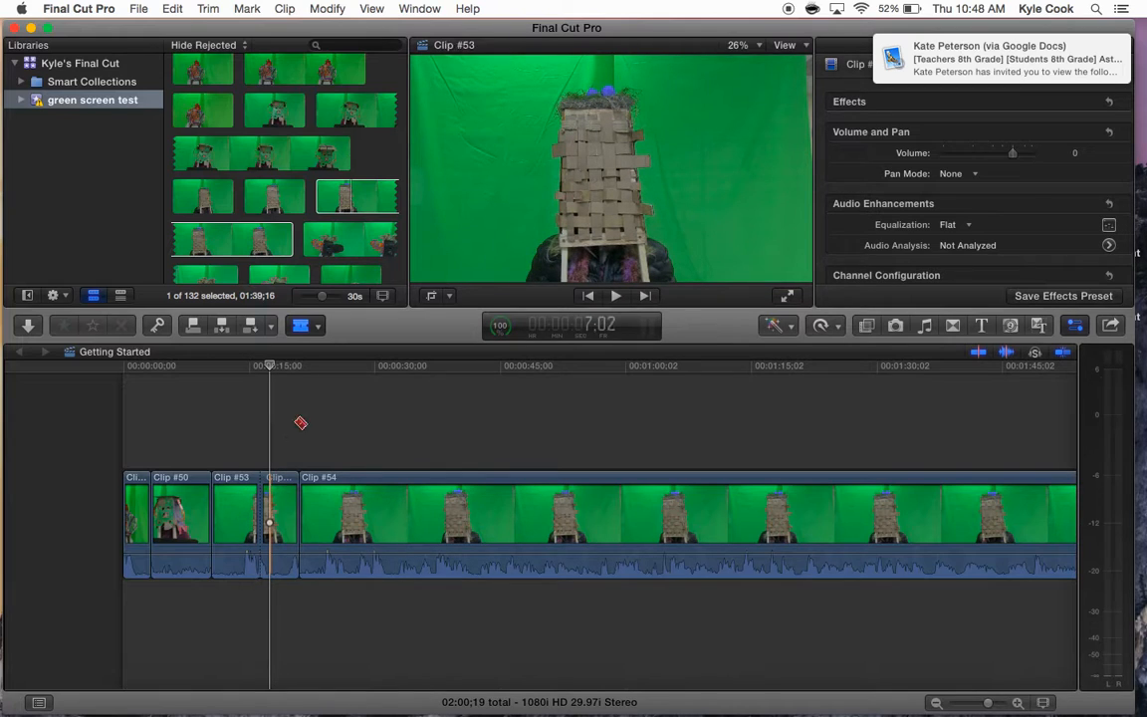
- Switch to the Select tool and delete the short segment cut out of Clip #53
{"action": "left_click", "coordinate": [304, 326]}
{"action": "left_click", "coordinate": [331, 350]}
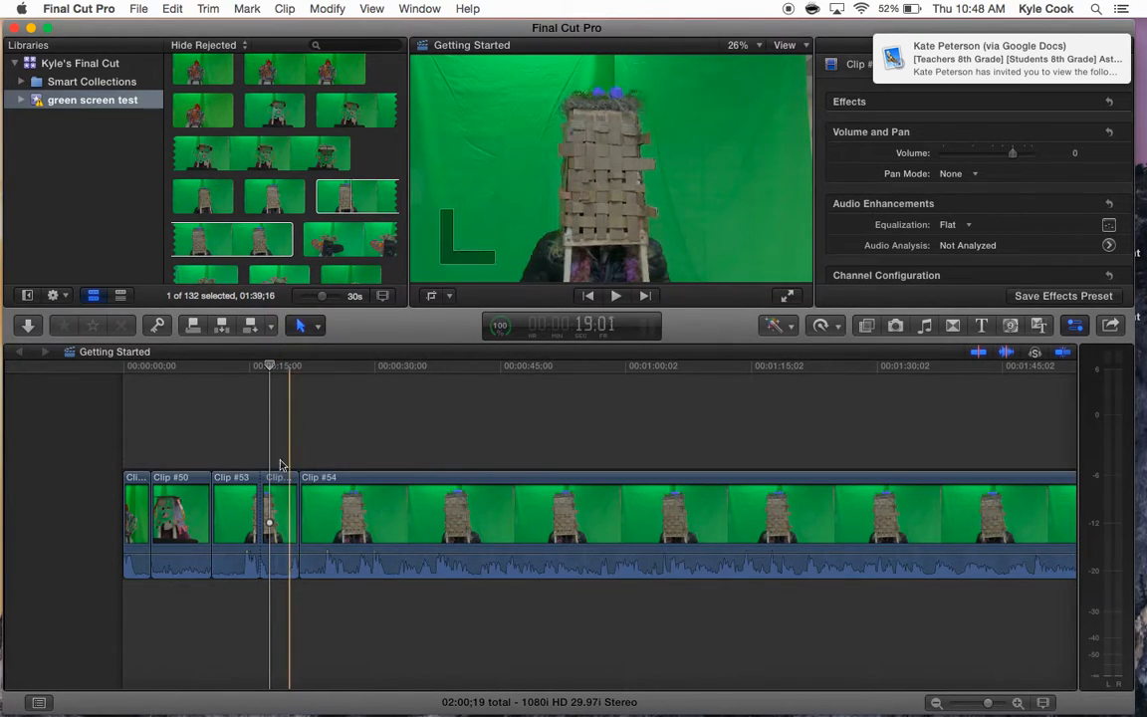
{"action": "left_click", "coordinate": [279, 518]}
{"action": "left_click_drag", "start_coordinate": [284, 488], "coordinate": [268, 468]}
{"action": "key", "text": "Delete"}
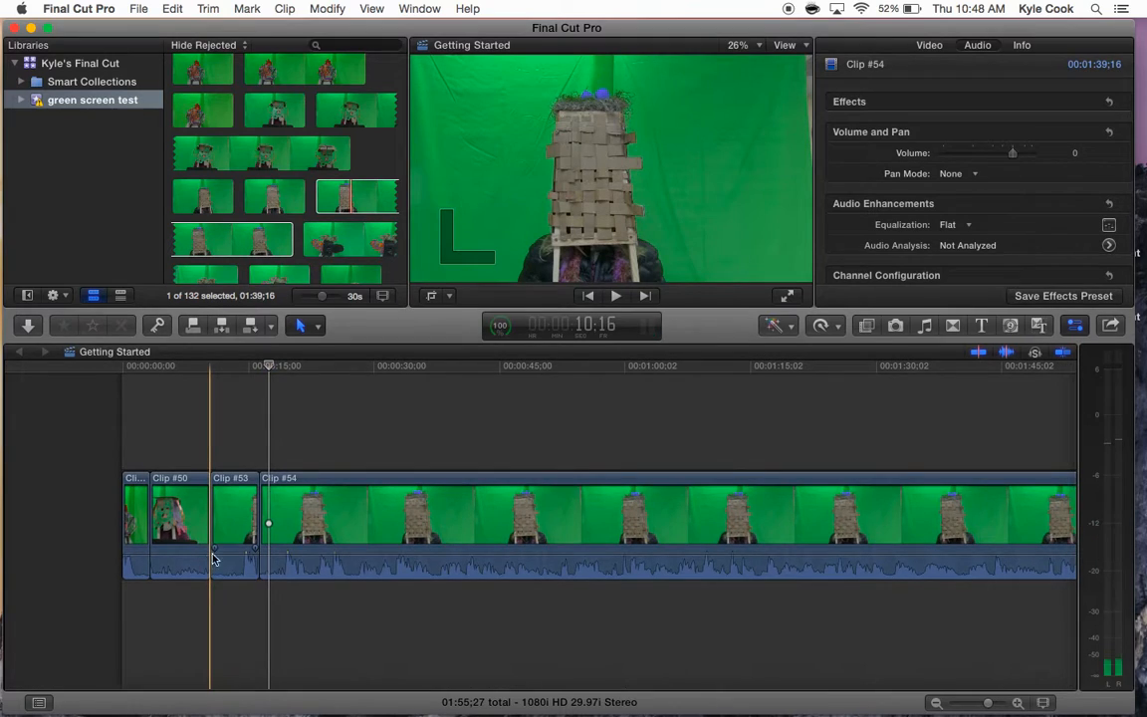
- Adjust Clip #50's audio volume line to about -1 dB
{"action": "scroll", "coordinate": [210, 640], "scroll_direction": "left", "scroll_amount": 1}
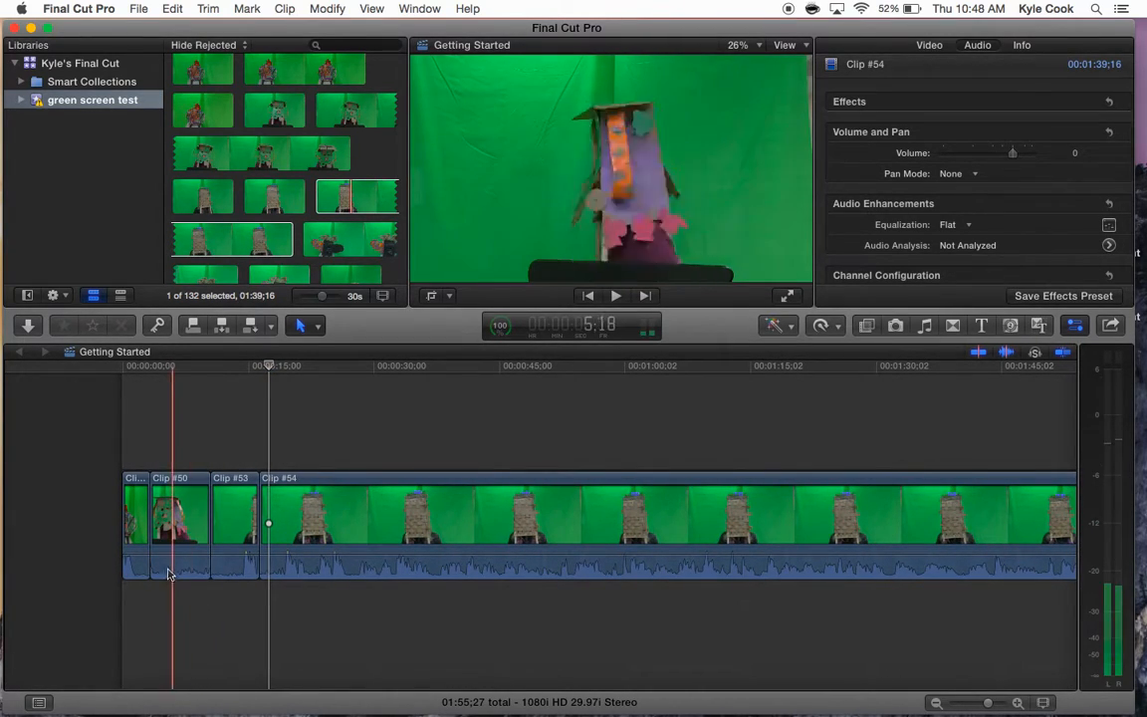
{"action": "mouse_move", "coordinate": [161, 554]}
{"action": "mouse_move", "coordinate": [161, 555]}
{"action": "left_mouse_down"}
{"action": "mouse_move", "coordinate": [164, 568]}
{"action": "mouse_move", "coordinate": [162, 555]}
{"action": "left_mouse_up"}
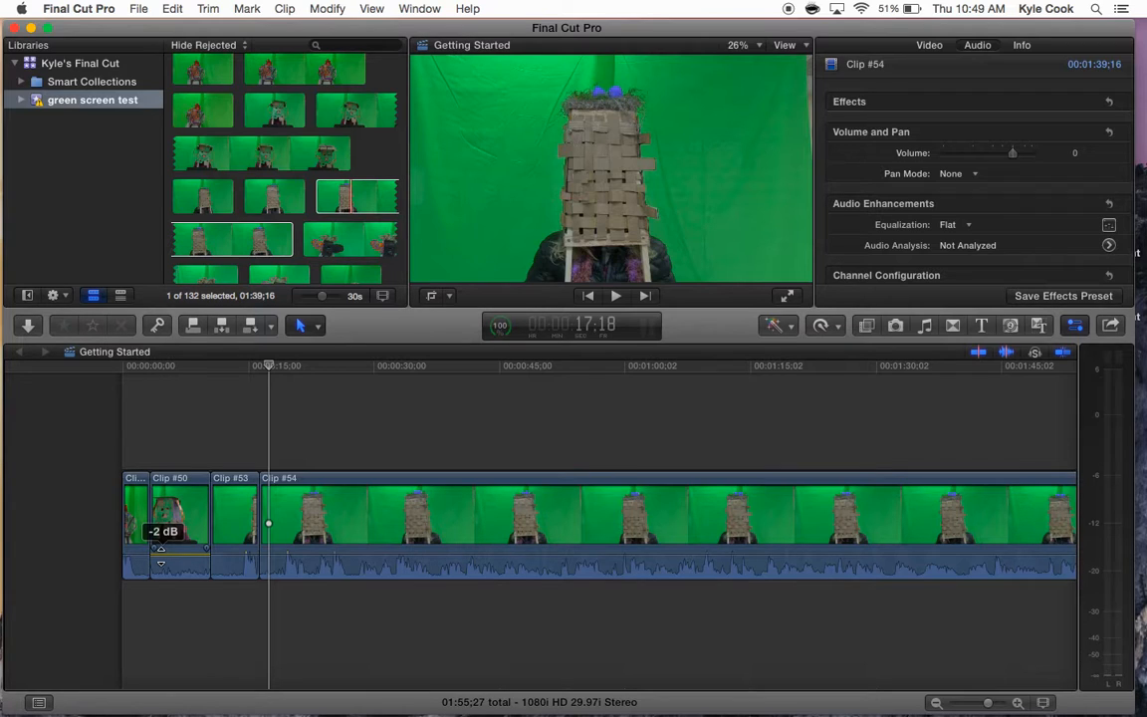
{"action": "left_click_drag", "start_coordinate": [160, 556], "coordinate": [156, 583]}
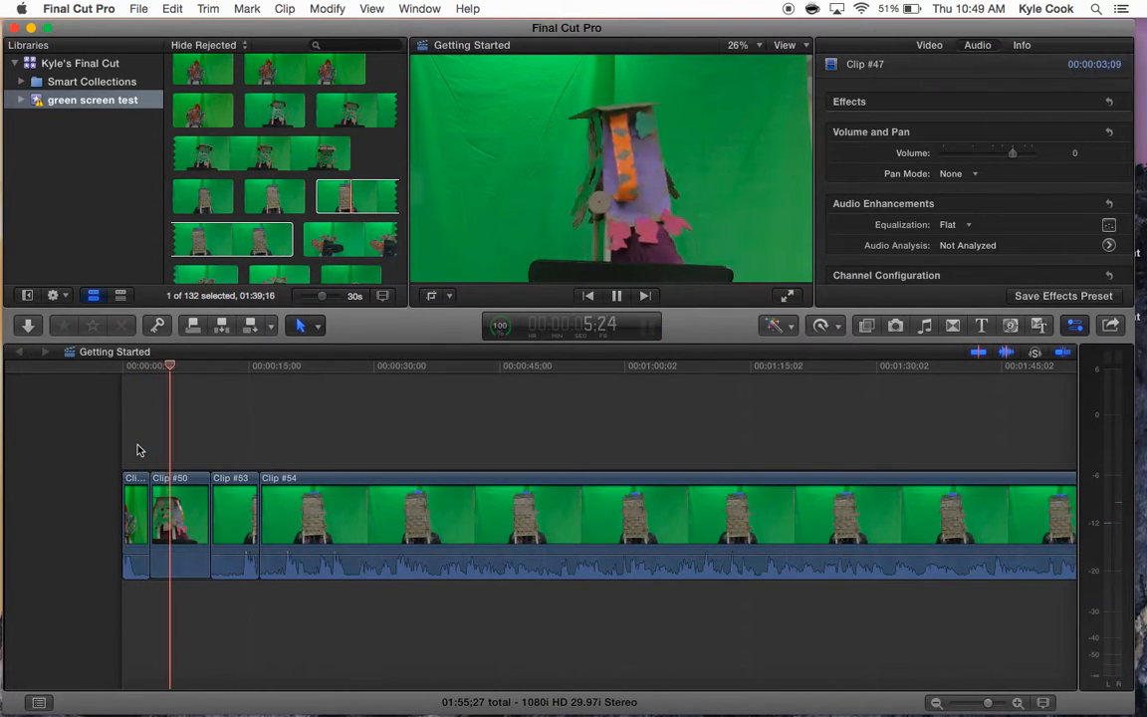
{"action": "mouse_move", "coordinate": [178, 576]}
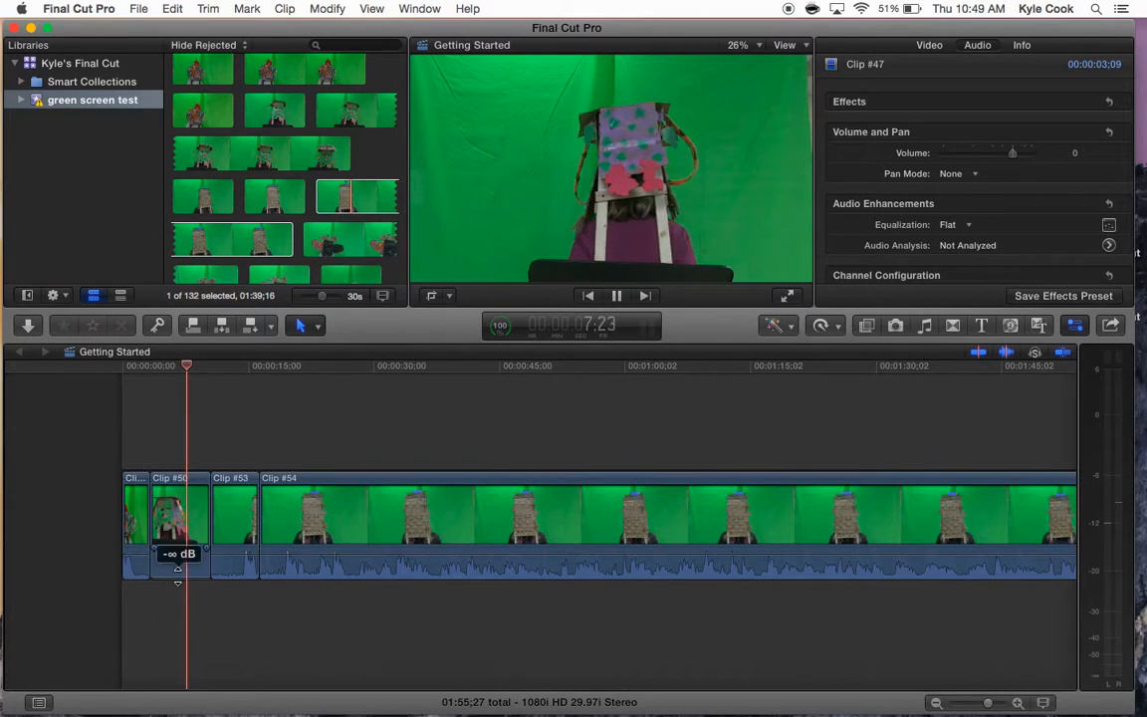
{"action": "left_click_drag", "start_coordinate": [178, 576], "coordinate": [180, 552]}
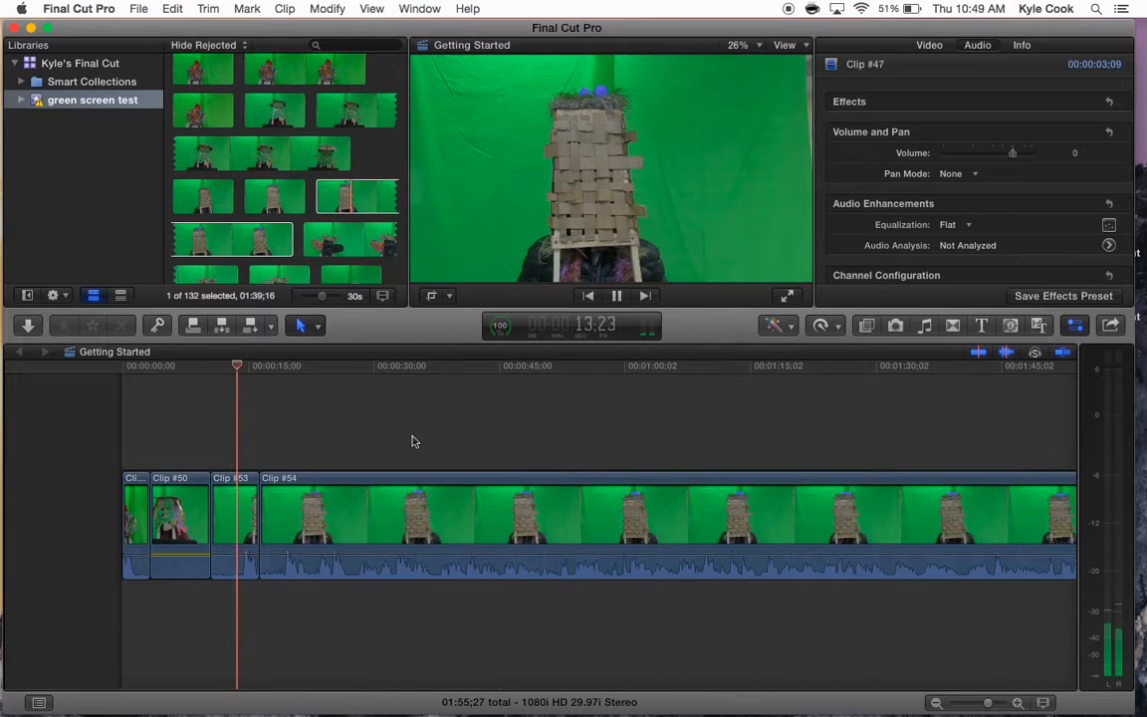
- Use the Position tool to move Clips #50, #53 and #54 to the right, leaving gaps between the clips
{"action": "scroll", "coordinate": [488, 519], "scroll_direction": "right", "scroll_amount": 2}
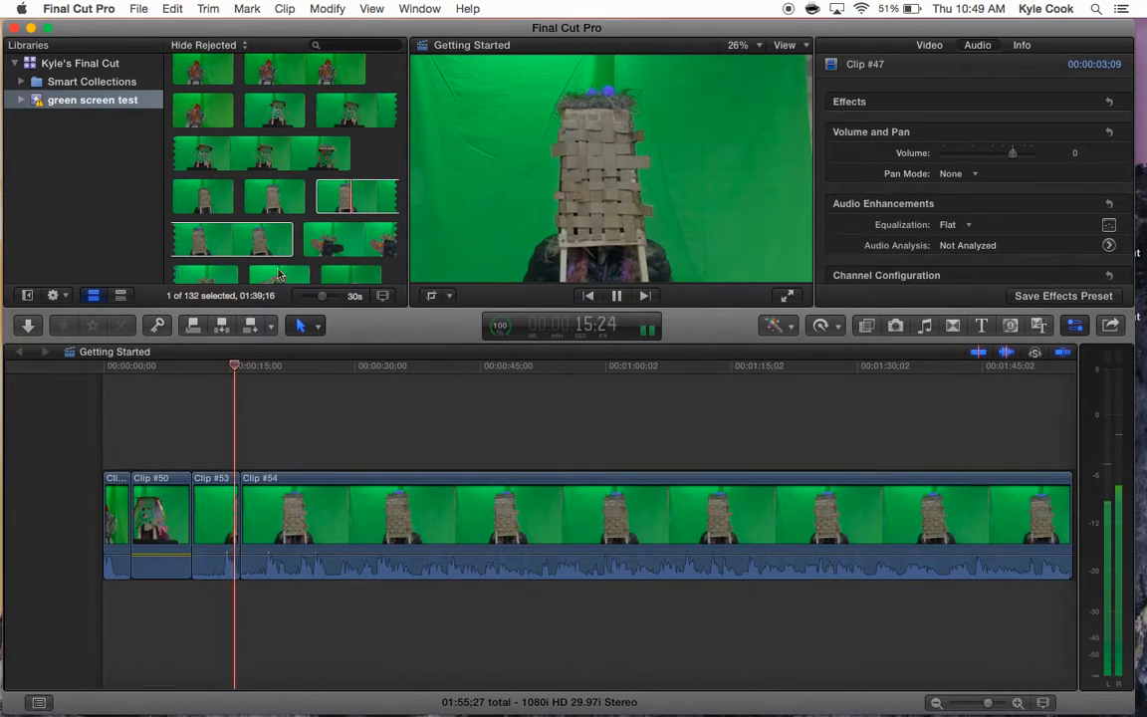
{"action": "left_click", "coordinate": [302, 326]}
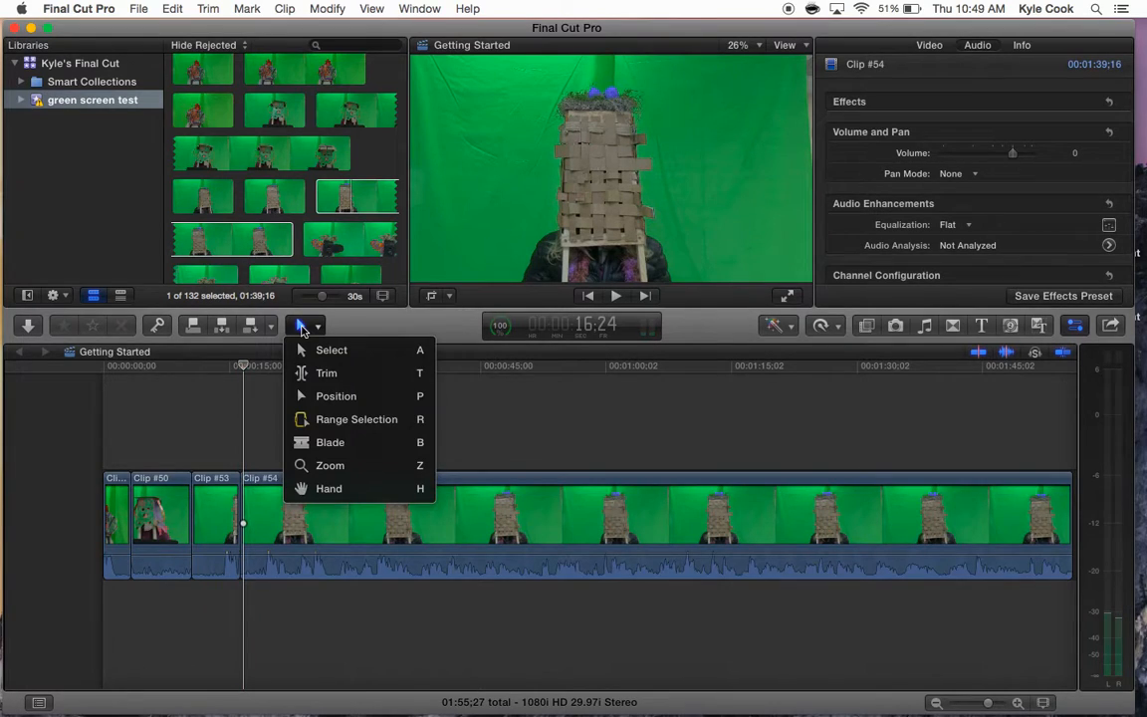
{"action": "left_click", "coordinate": [331, 396]}
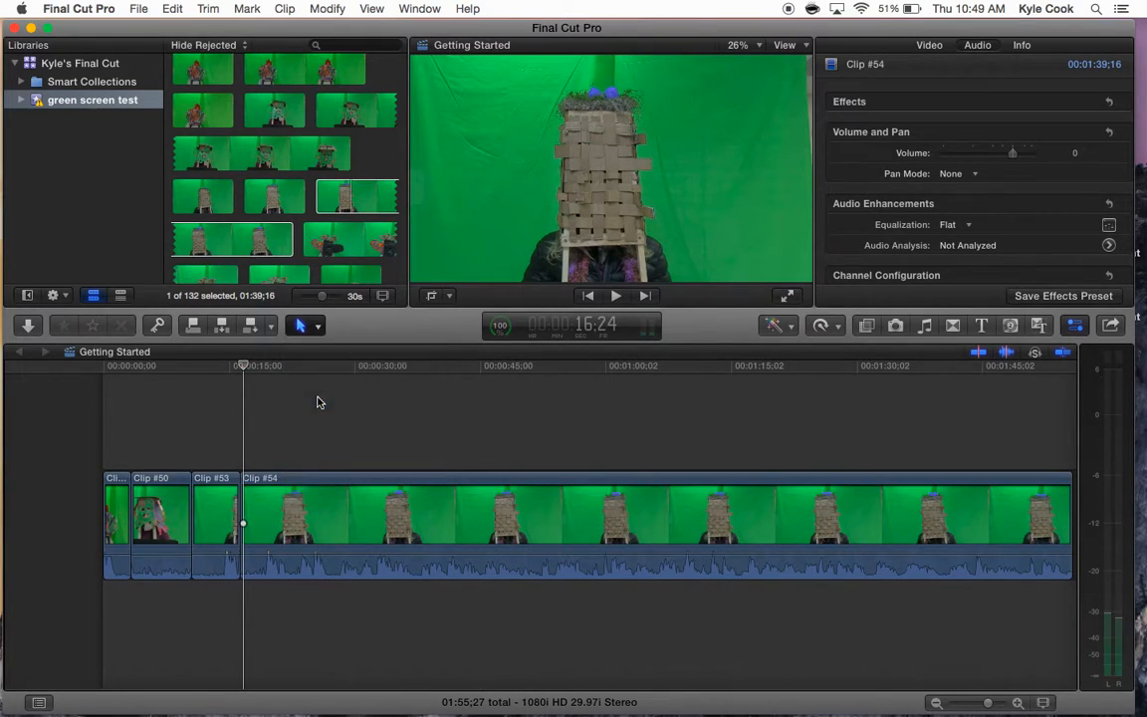
{"action": "left_click_drag", "start_coordinate": [279, 514], "coordinate": [376, 525]}
{"action": "left_click_drag", "start_coordinate": [251, 519], "coordinate": [284, 519]}
{"action": "left_click_drag", "start_coordinate": [373, 519], "coordinate": [463, 517]}
{"action": "left_click", "coordinate": [182, 525]}
{"action": "left_click_drag", "start_coordinate": [183, 525], "coordinate": [211, 524]}
{"action": "left_click", "coordinate": [311, 327]}
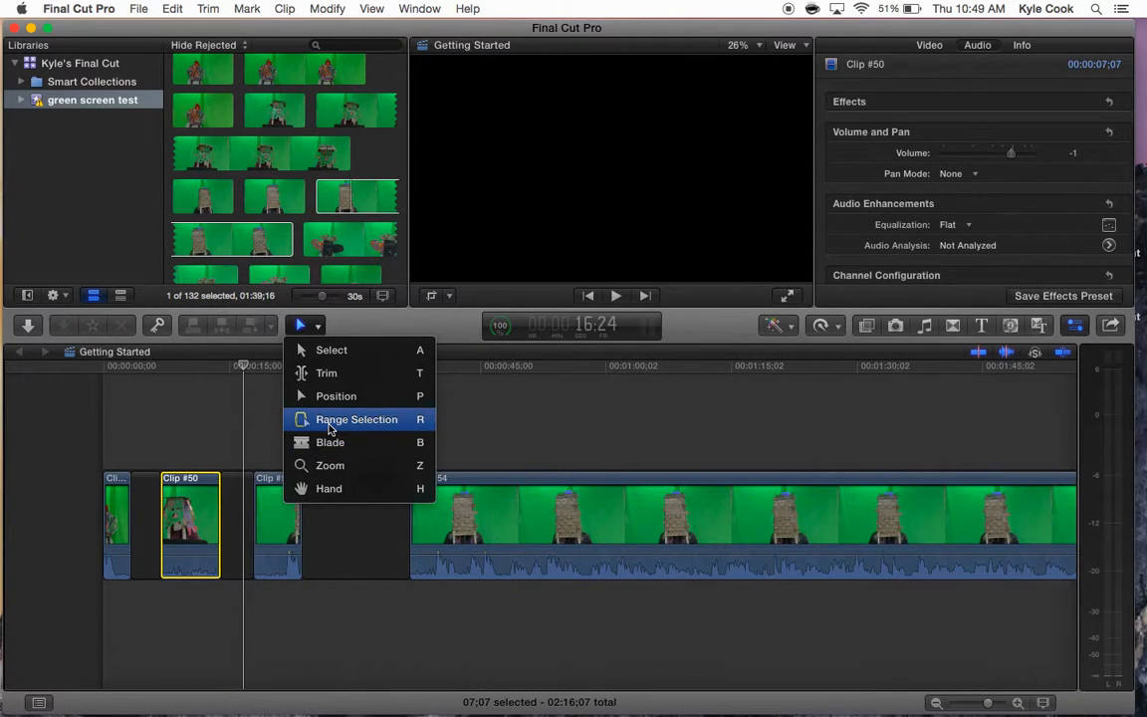
{"action": "left_click", "coordinate": [330, 351]}
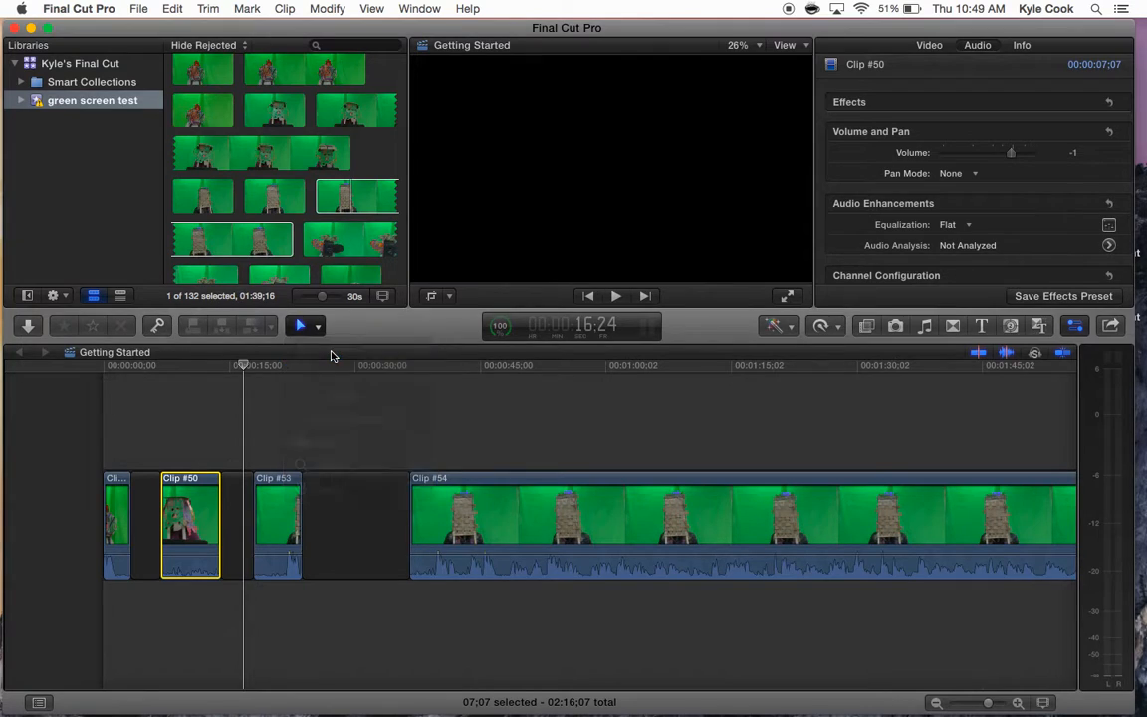